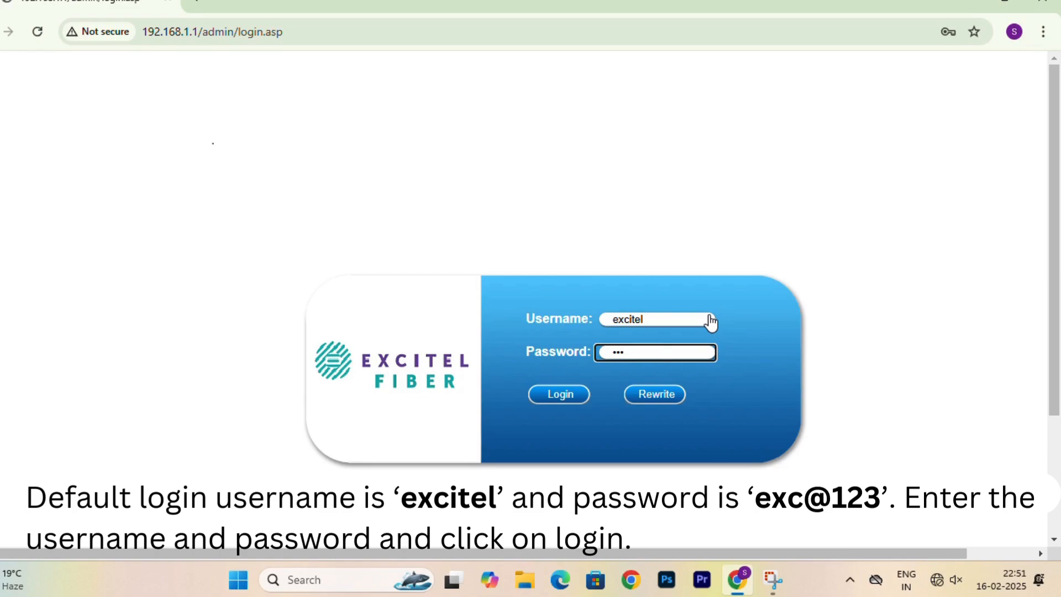
Log in with the admin password and go to the Network > 5G wireless settings.
left_click(561, 397)
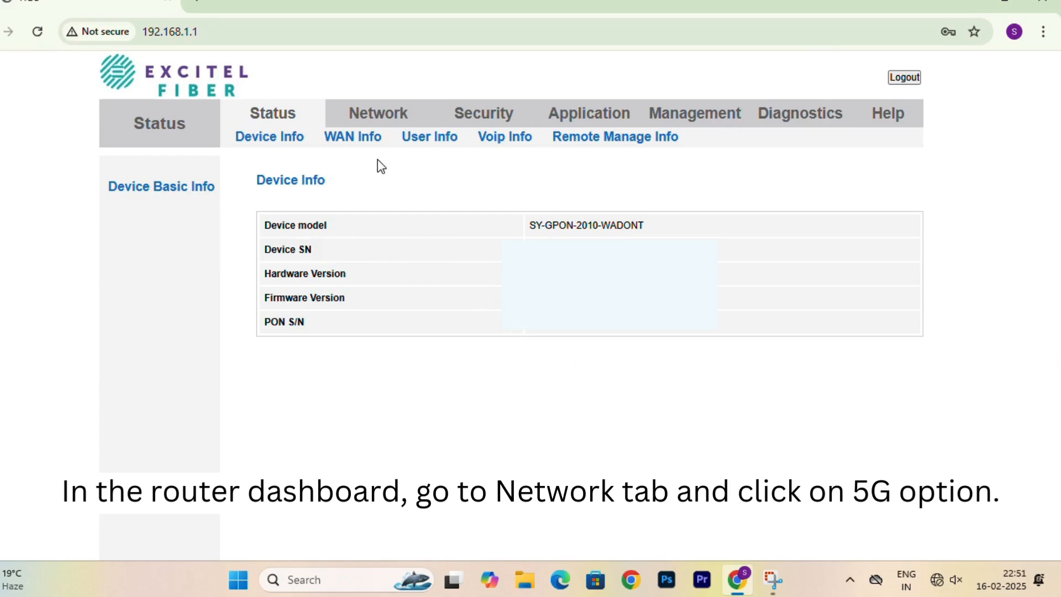
left_click(373, 120)
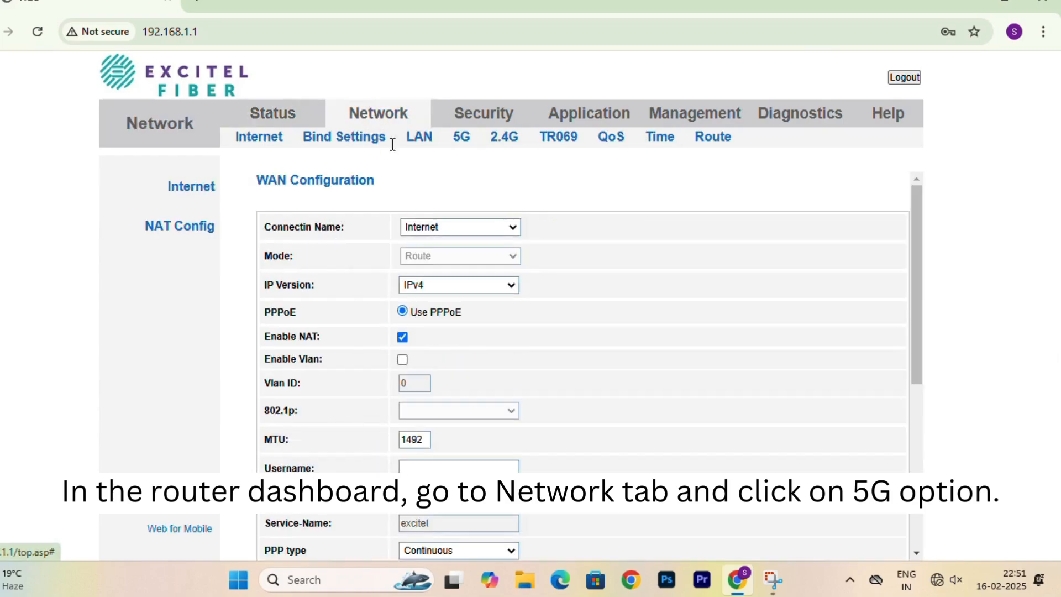
left_click(469, 145)
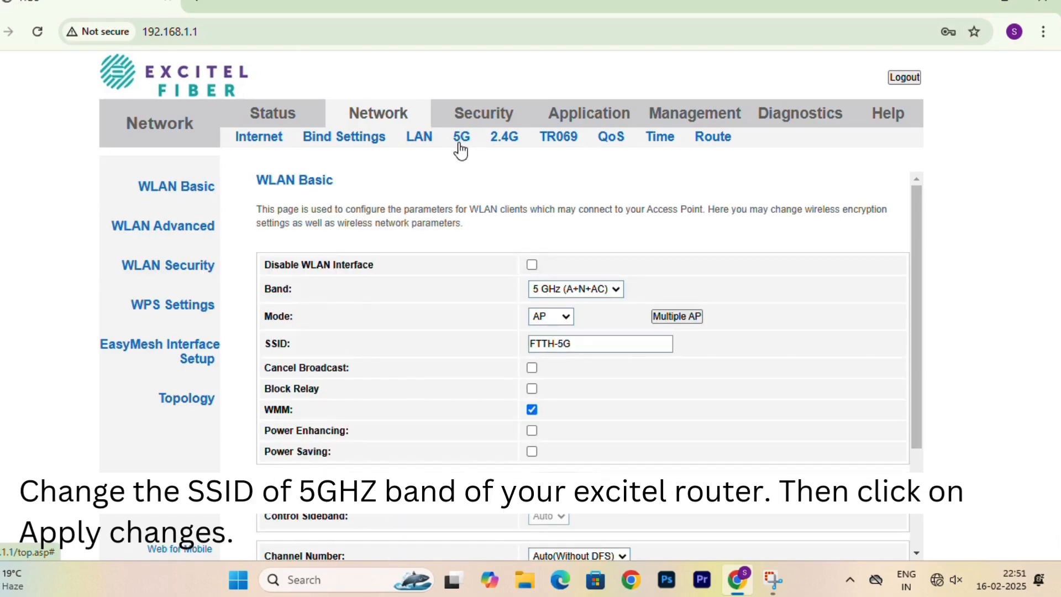
Rename the 5 GHz SSID from FTTH-5G to DIY-5G and apply the change.
left_click(555, 343)
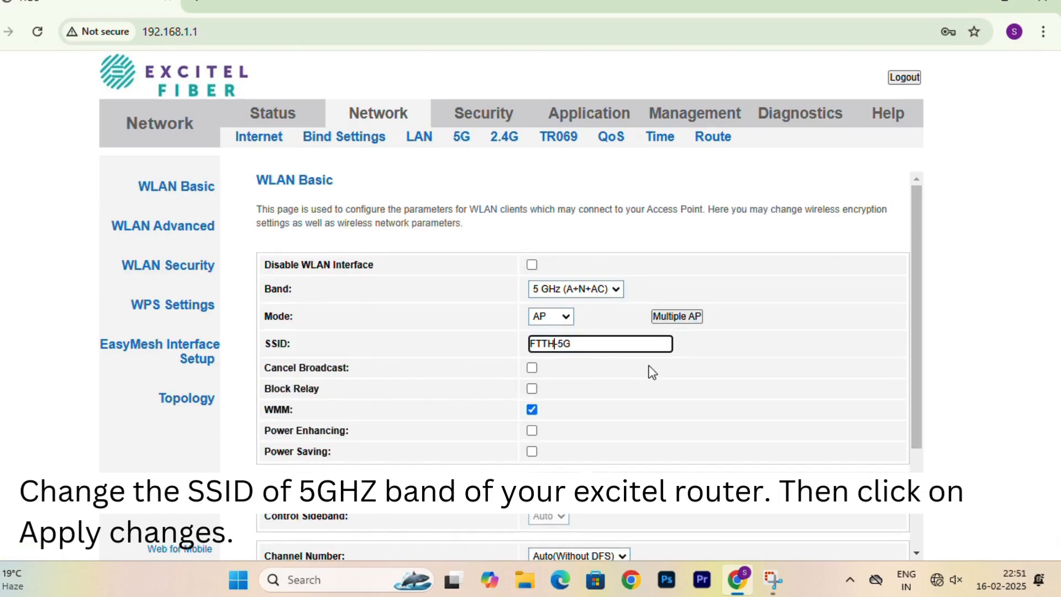
key("shift+Home")
type("DIY")
scroll(649, 366, "down", 3)
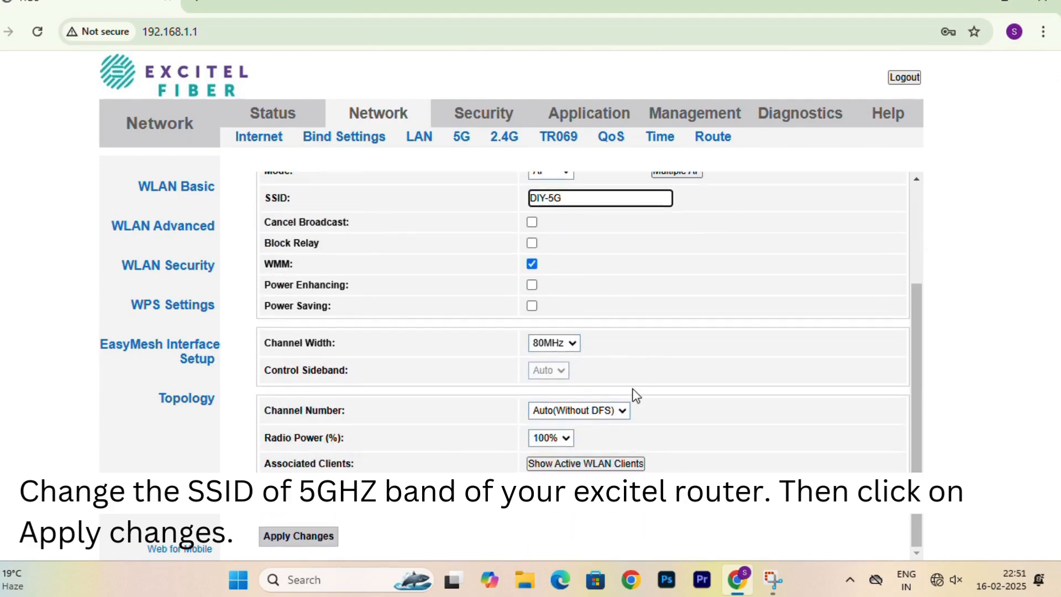
left_click(319, 539)
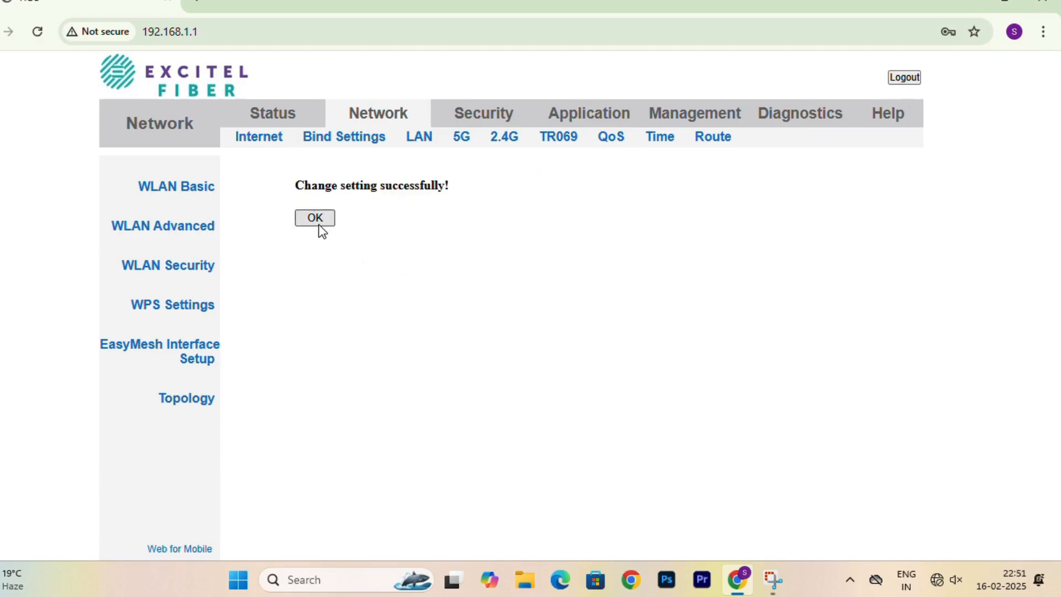
left_click(319, 221)
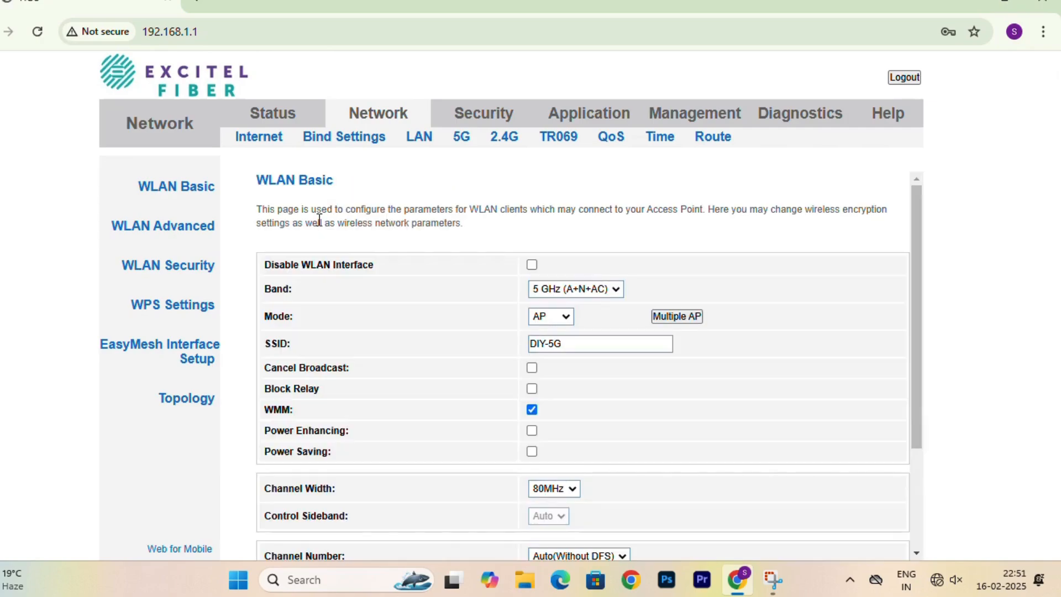
Replace the 5 GHz WLAN Security Pre-Shared Key with a new password and apply it.
left_click(186, 274)
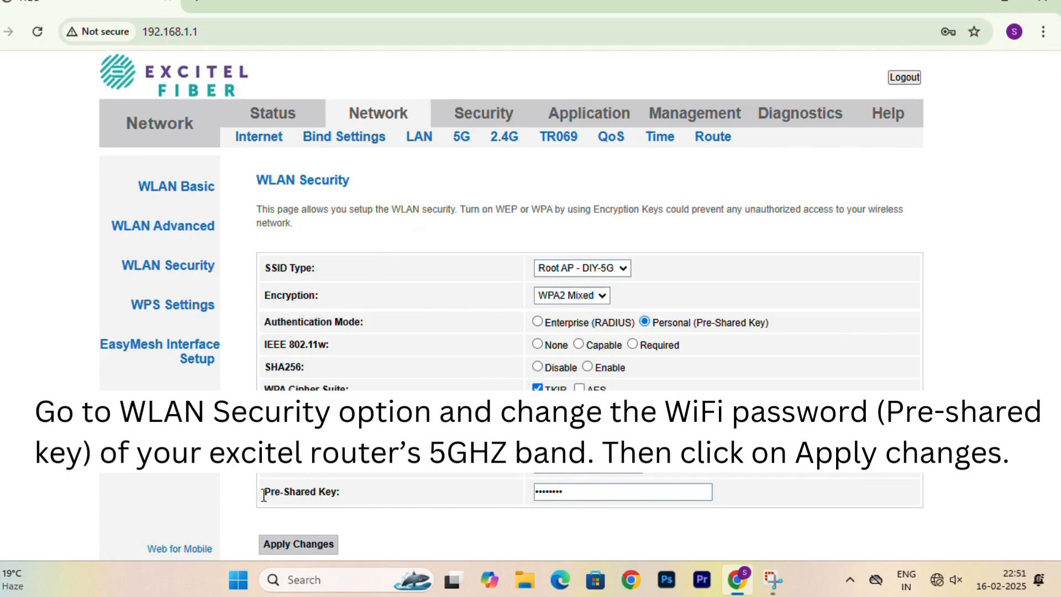
left_click_drag(263, 492, 452, 505)
left_click(577, 492)
left_click_drag(578, 492, 517, 493)
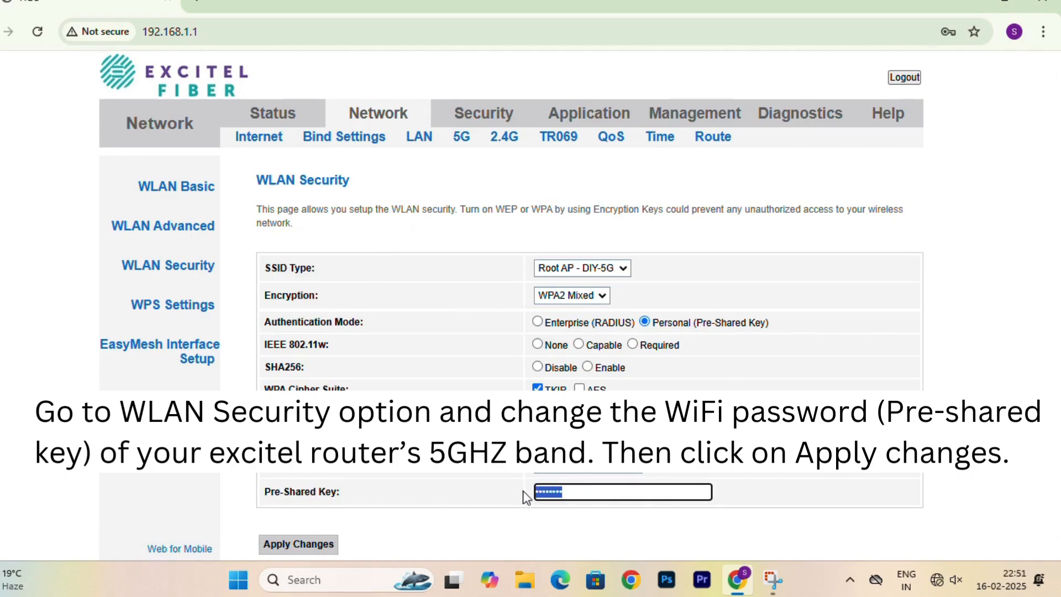
type("••••••••••")
left_click(326, 541)
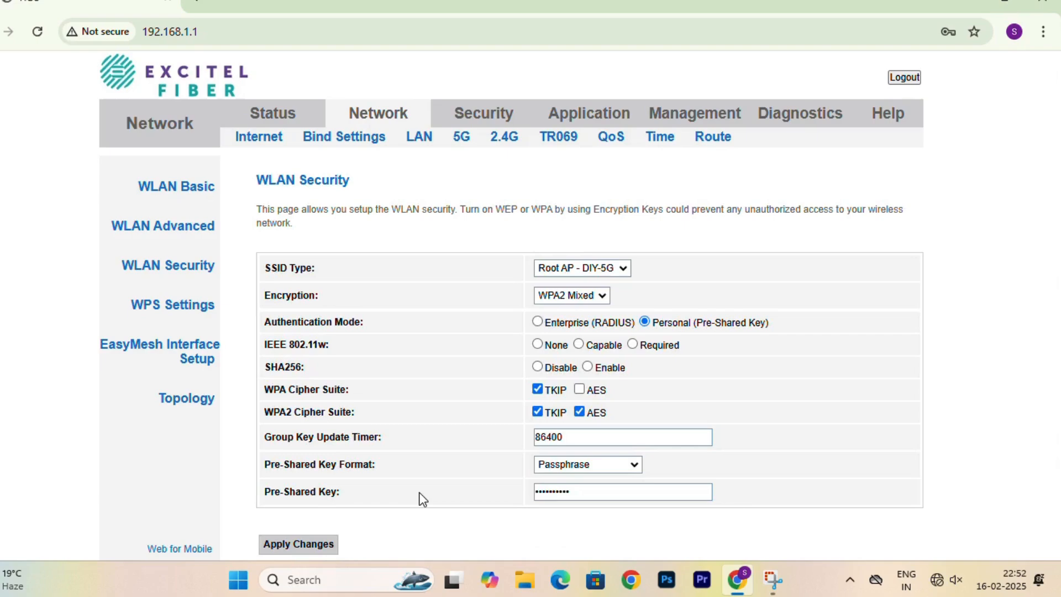
left_click(498, 144)
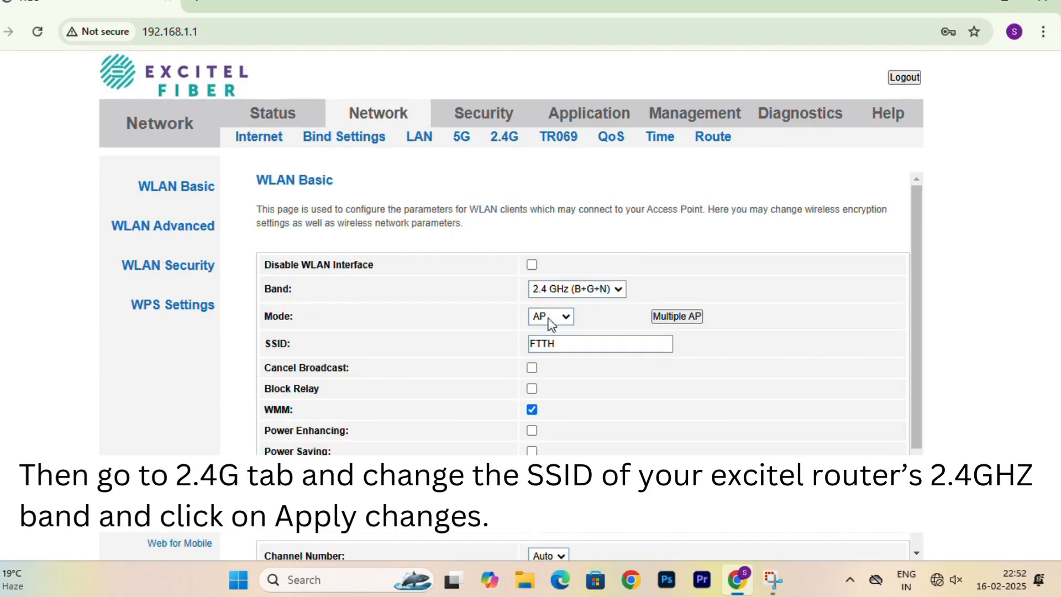
Change the 2.4 GHz SSID from FTTH to DIY_2.4GHZ and apply it.
left_click(561, 343)
left_click_drag(561, 343, 521, 348)
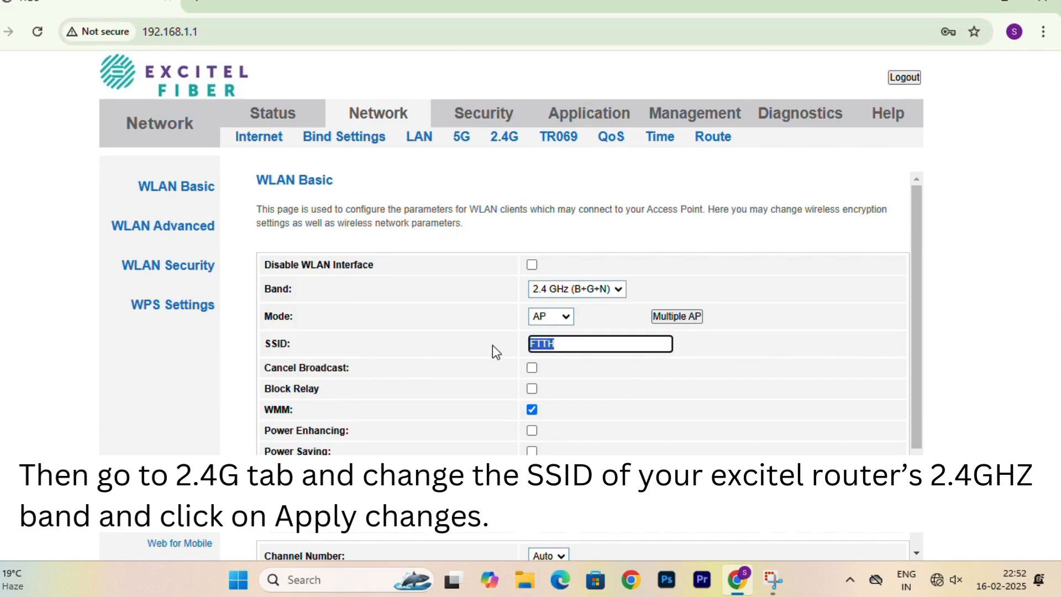
type("DIY_2.4GHZ")
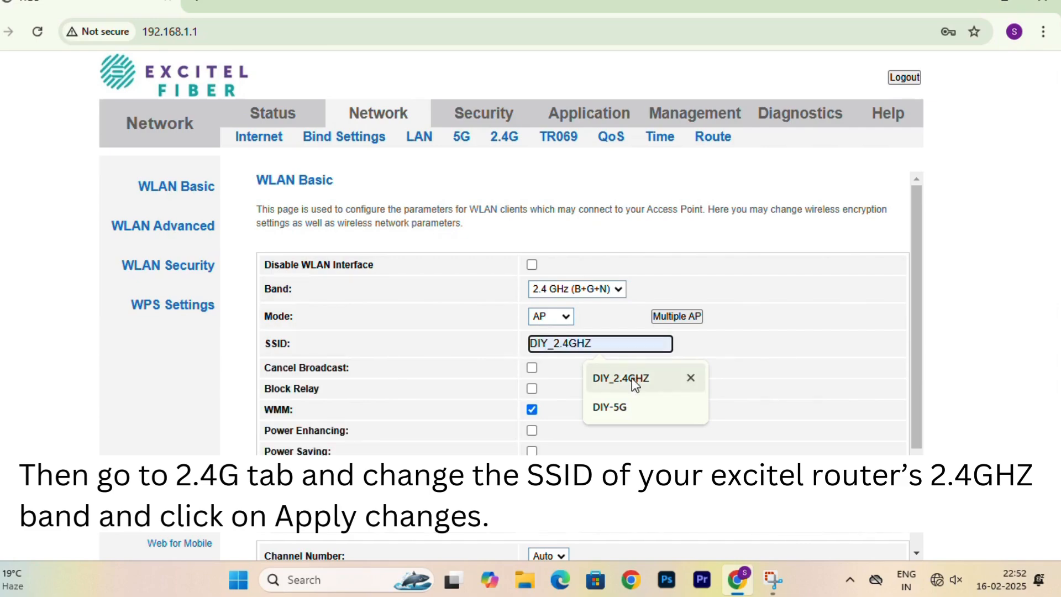
left_click(631, 378)
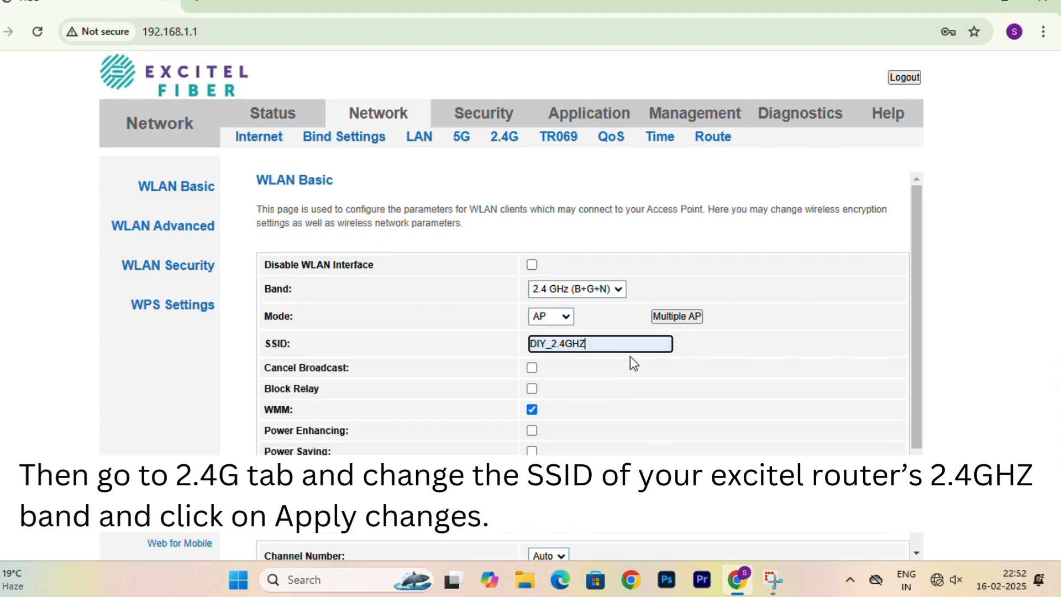
scroll(630, 359, "down", 3)
left_click(310, 539)
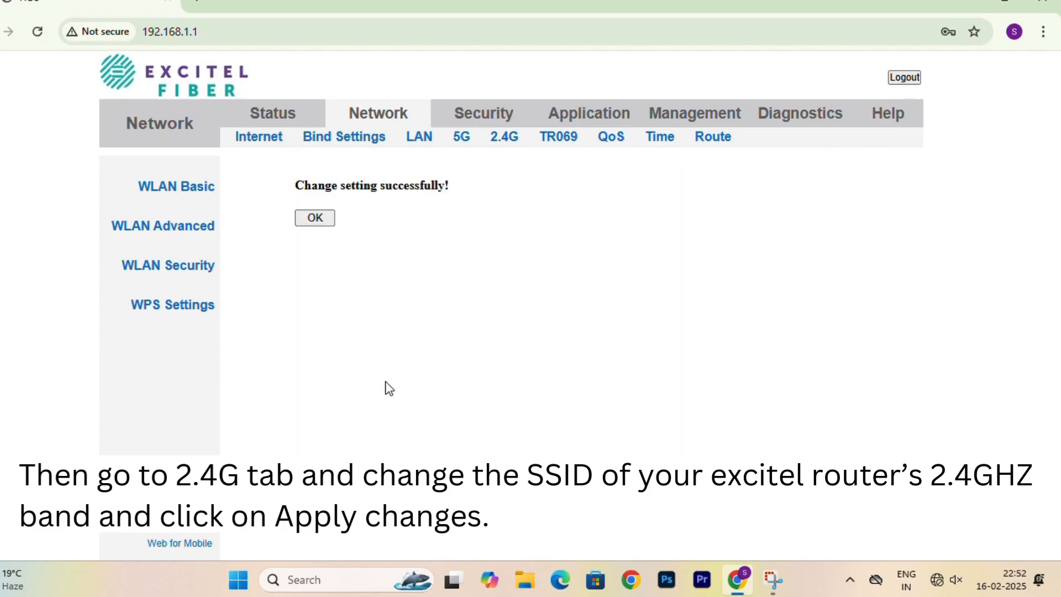
Set a new Pre-Shared Key for the DIY_2.4GHZ network and apply it.
left_click(313, 219)
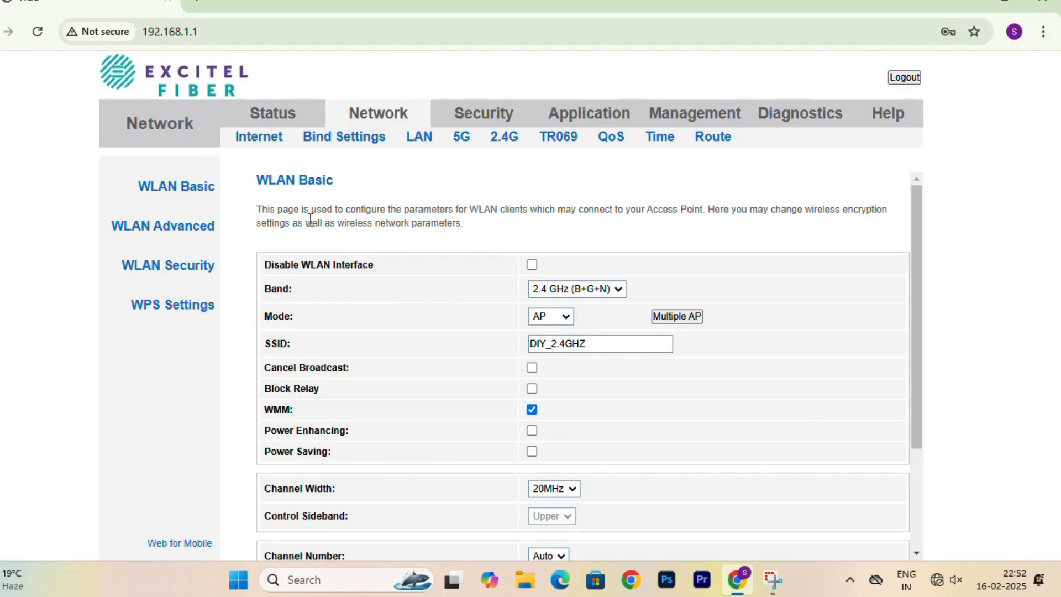
left_click(188, 267)
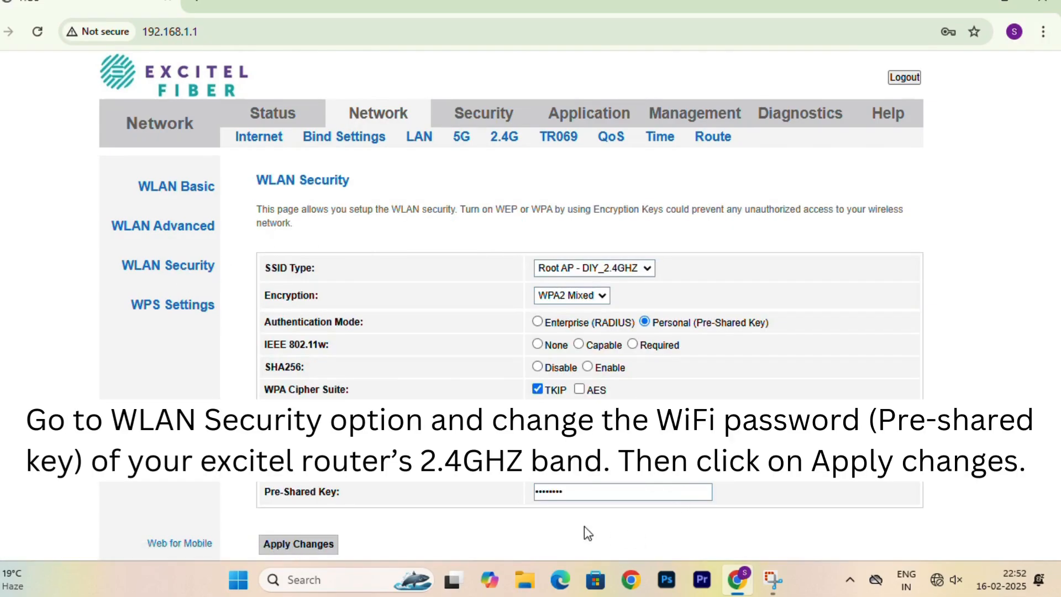
left_click_drag(569, 492, 512, 493)
key("BackSpace")
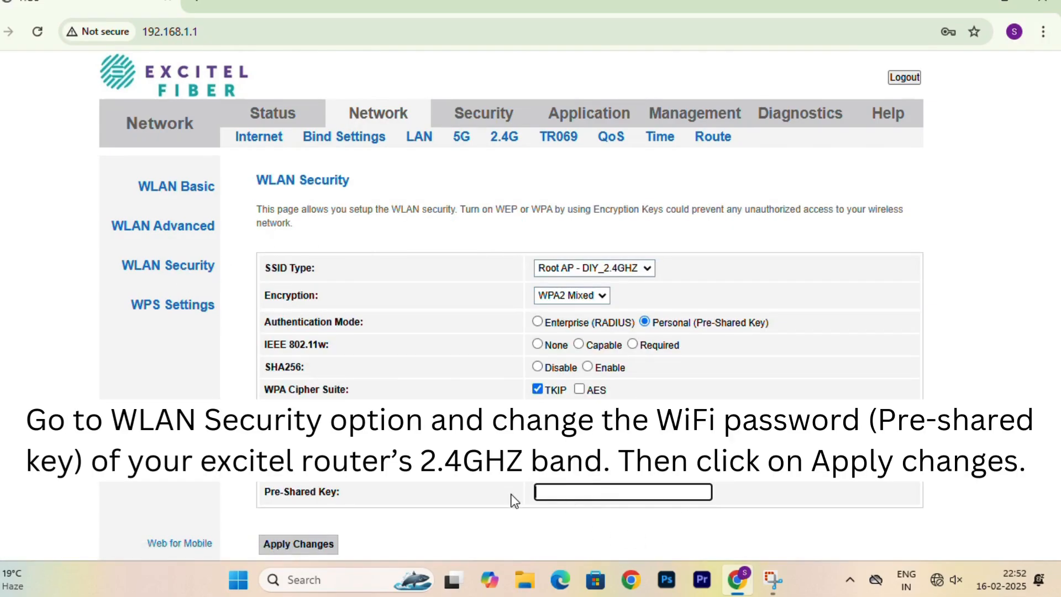
type("••••••••••")
left_click(320, 547)
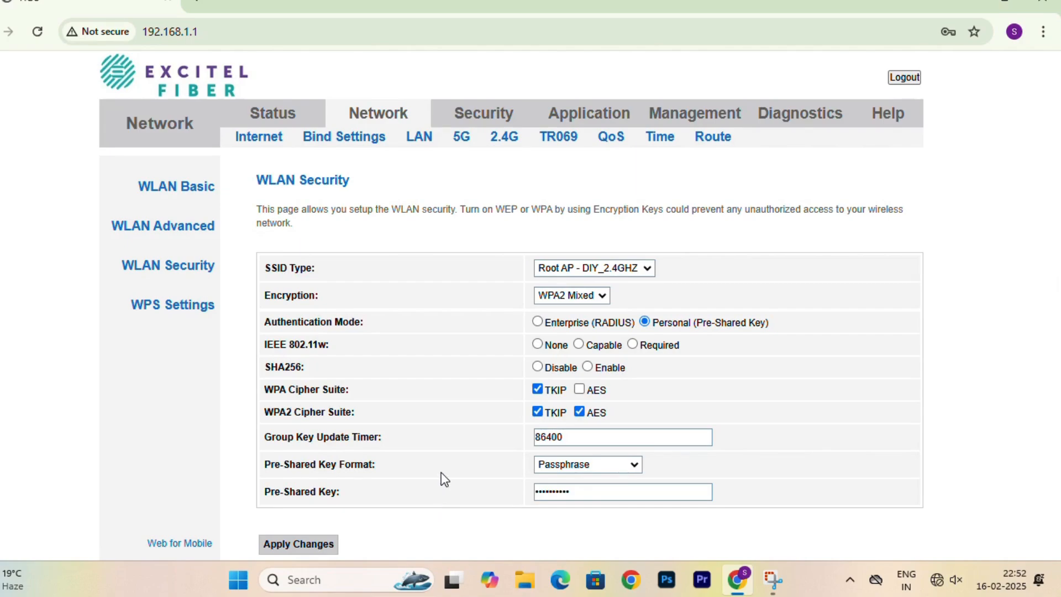
left_click(421, 145)
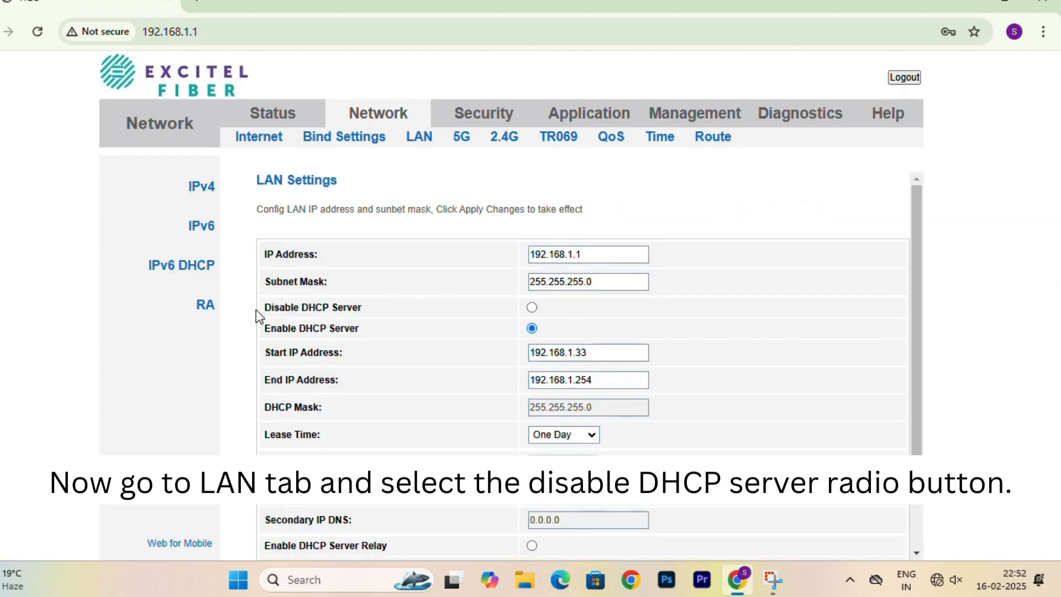
Disable the DHCP server and change the LAN IP address to 192.168.1.60.
left_click_drag(274, 309, 523, 315)
left_click(532, 307)
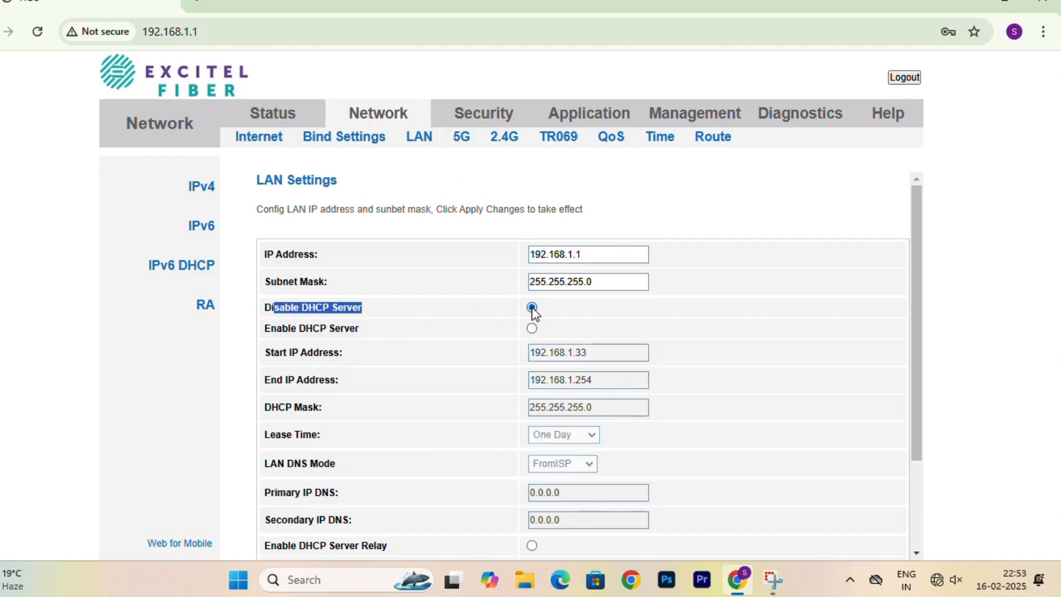
left_click(593, 252)
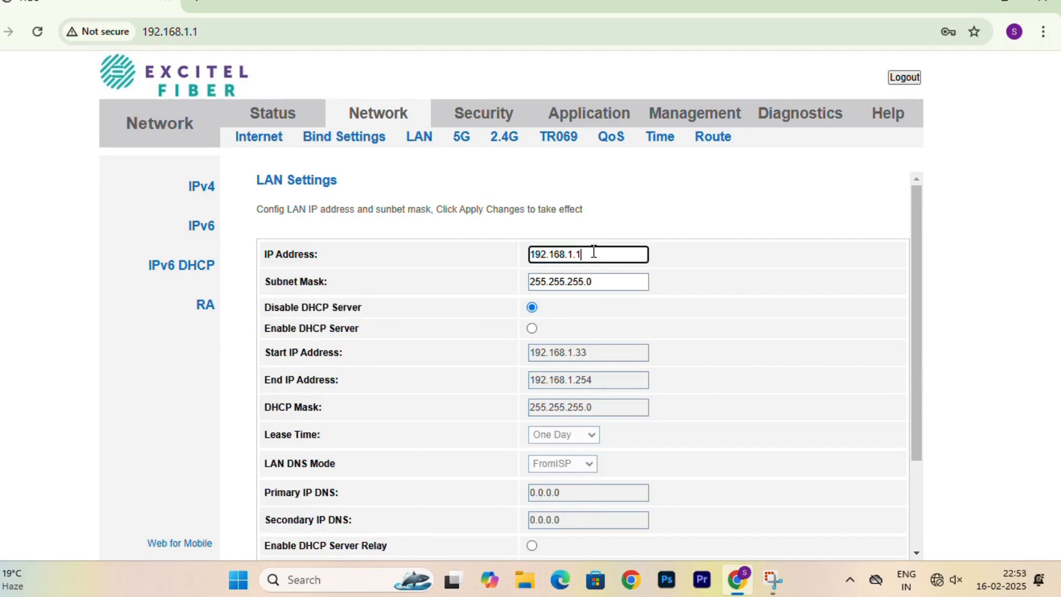
left_click_drag(583, 253, 502, 260)
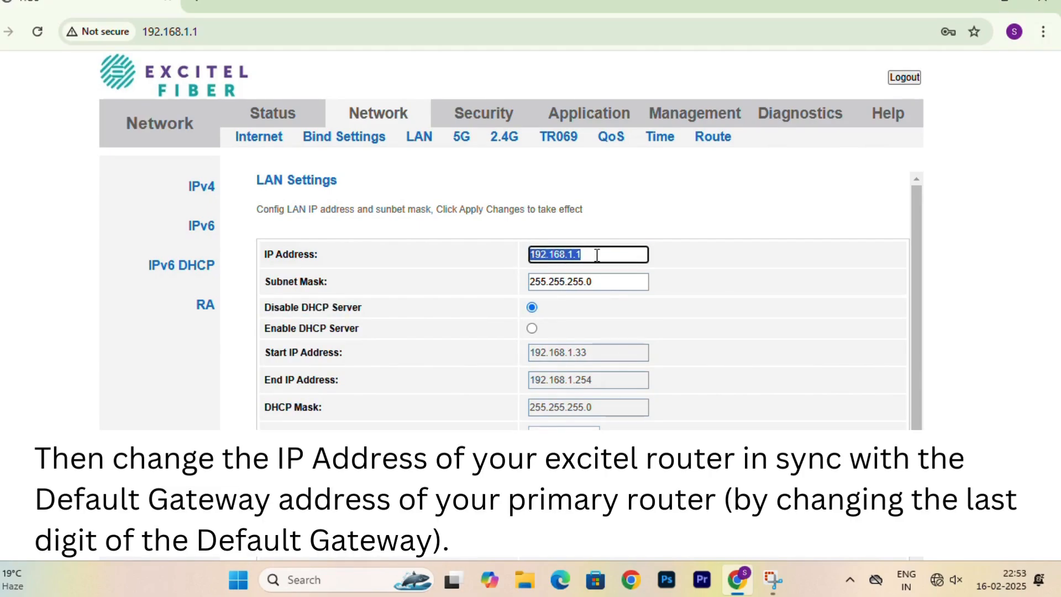
type("192")
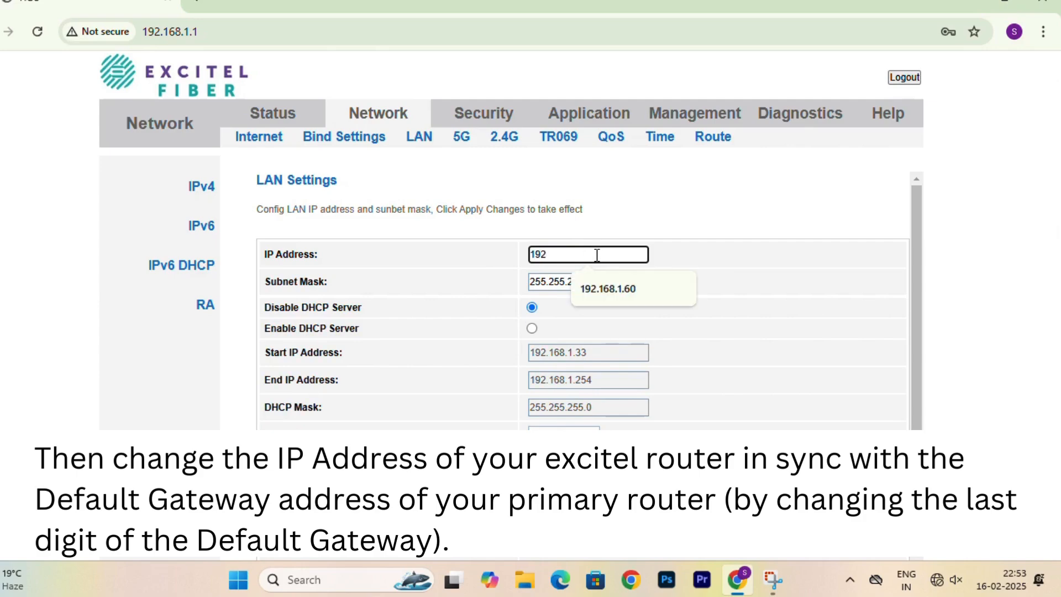
type(".168.1.")
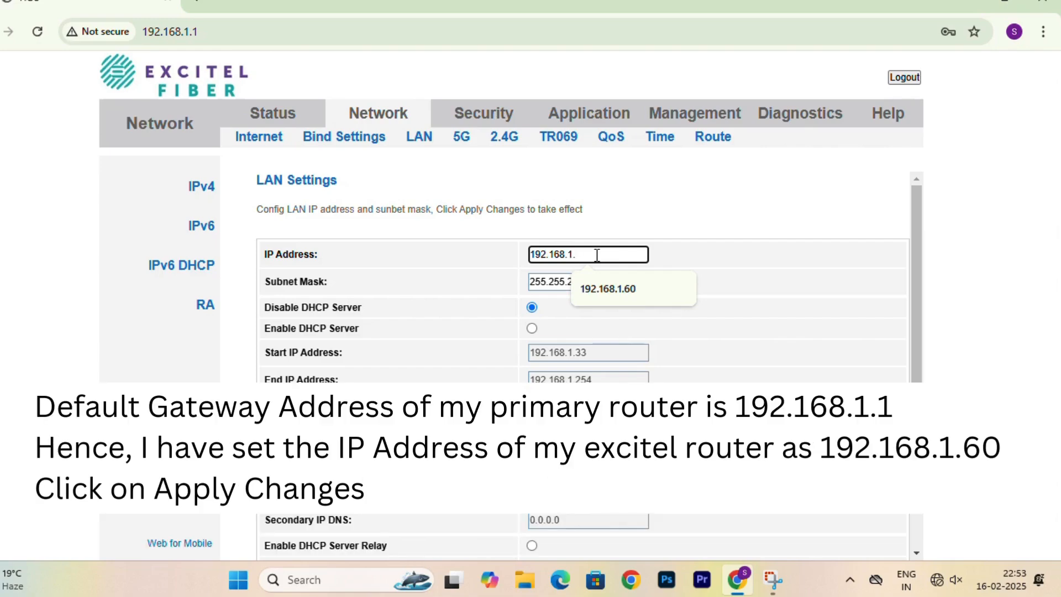
type("60")
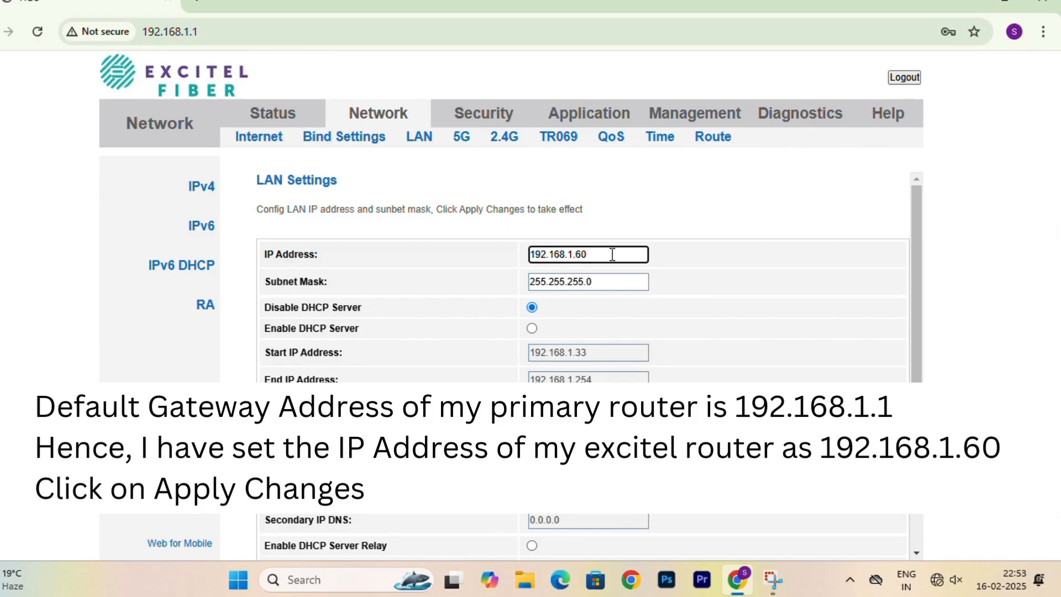
left_click(686, 256)
Apply the LAN changes and log out of the router admin.
scroll(687, 256, "down", 2)
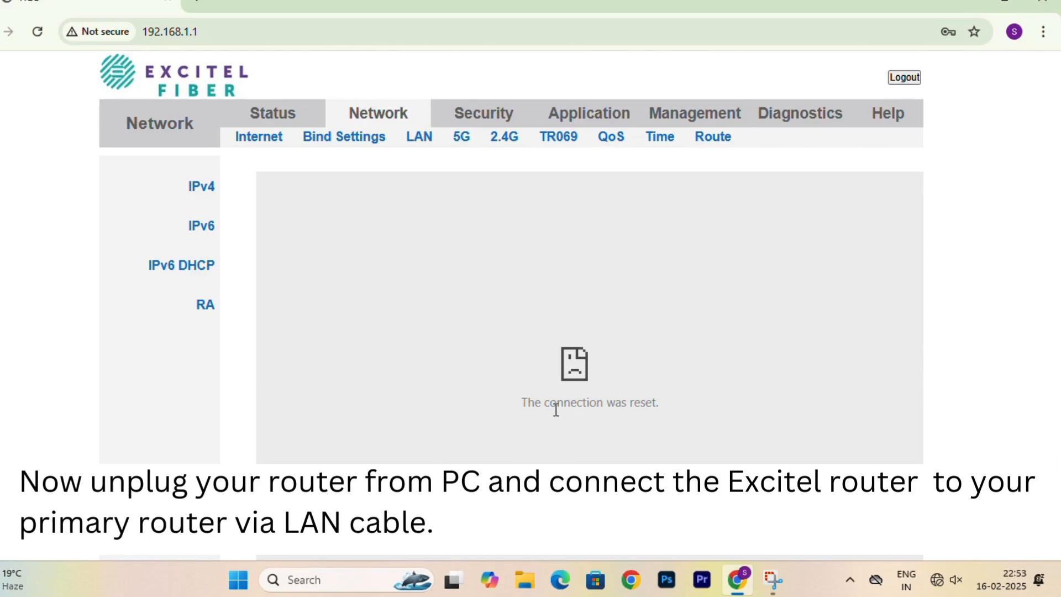
left_click_drag(522, 403, 660, 405)
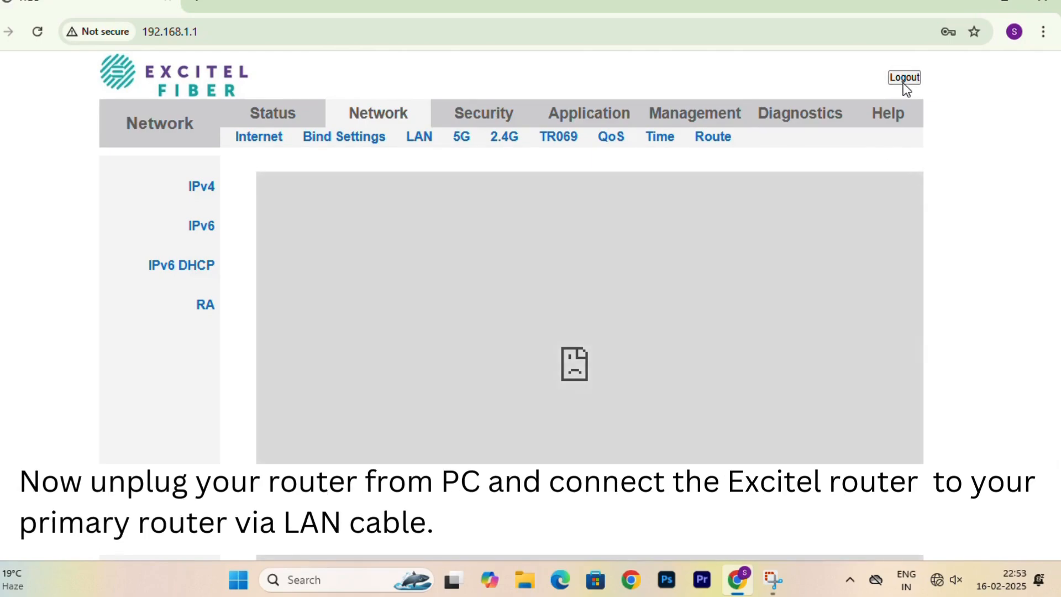
left_click(904, 80)
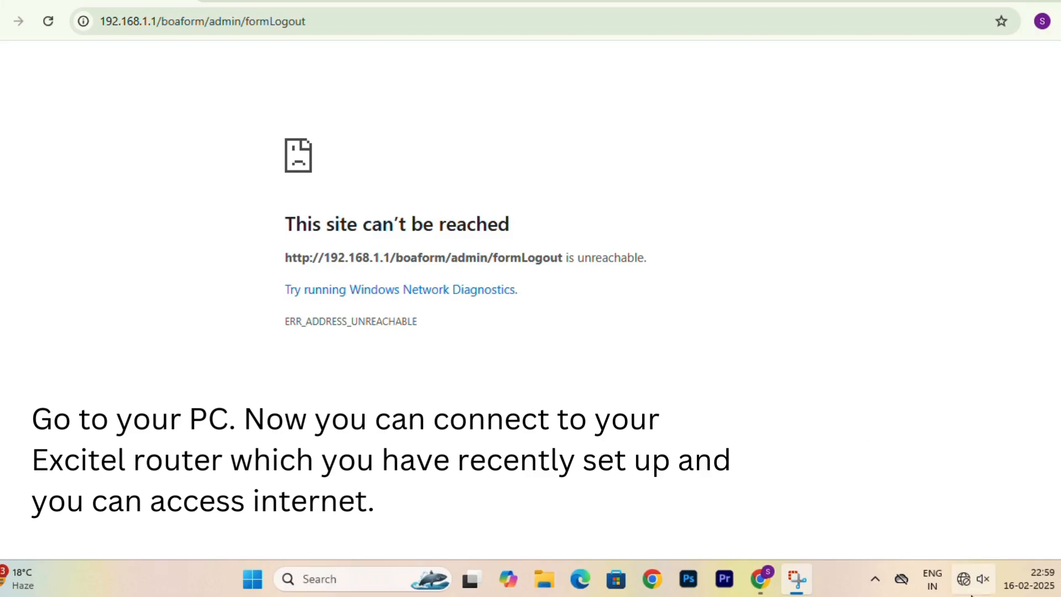
left_click(971, 580)
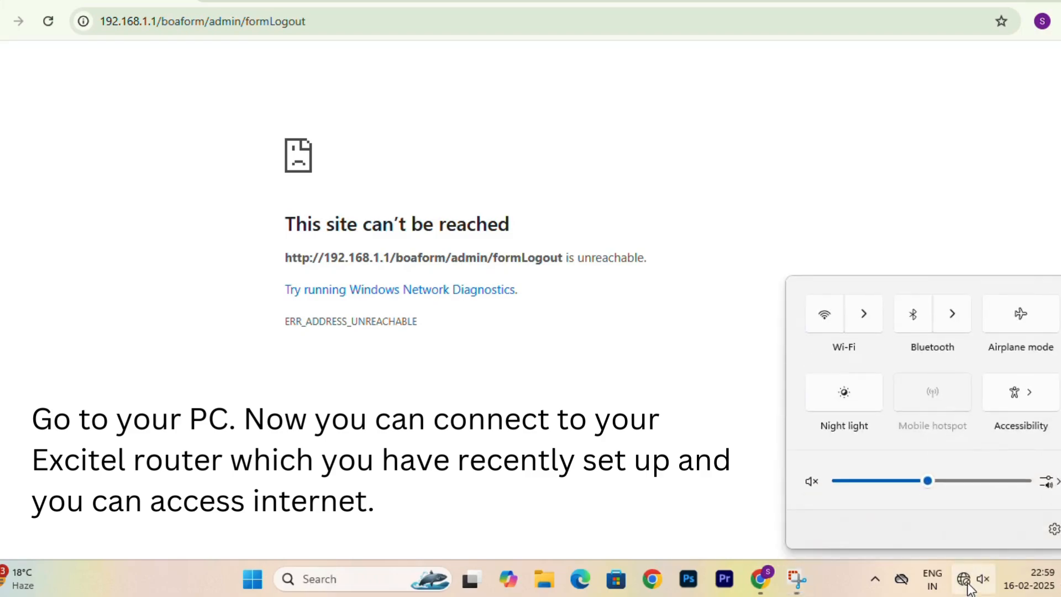
Turn Wi-Fi on and disconnect from the currently connected network.
left_click(825, 328)
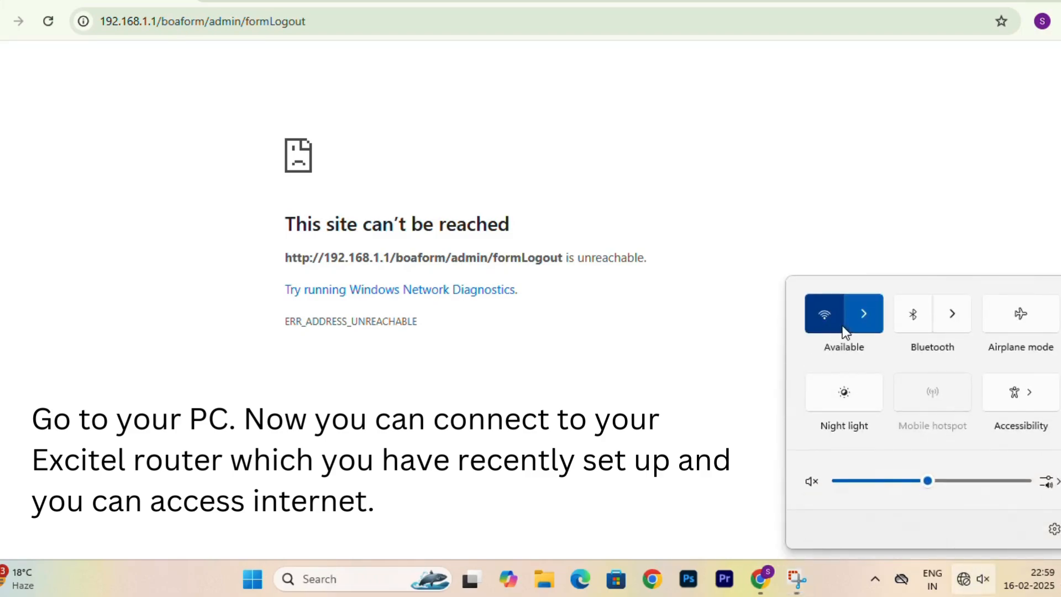
left_click(865, 318)
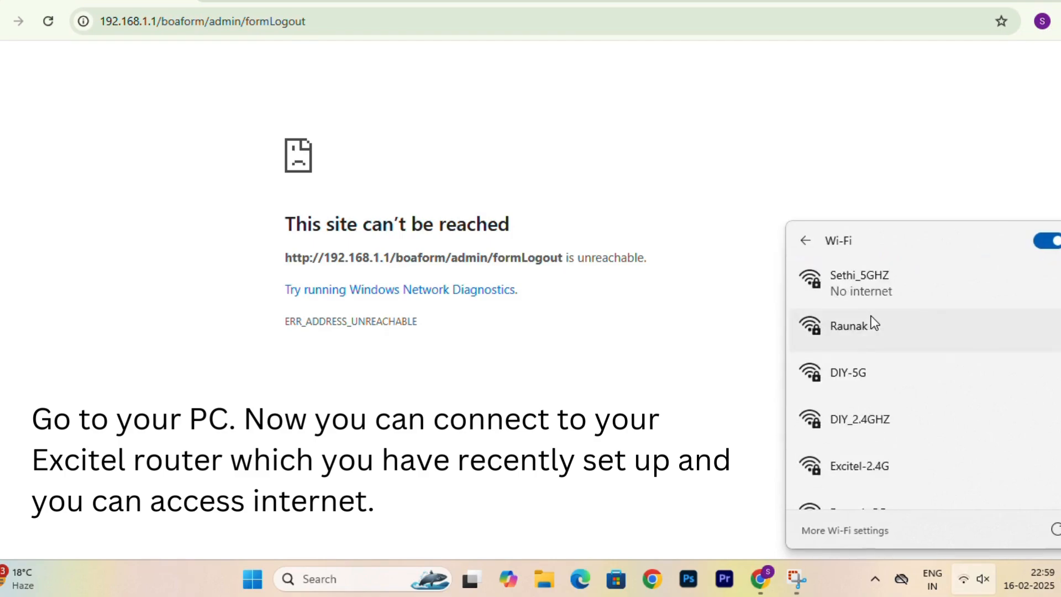
left_click(879, 284)
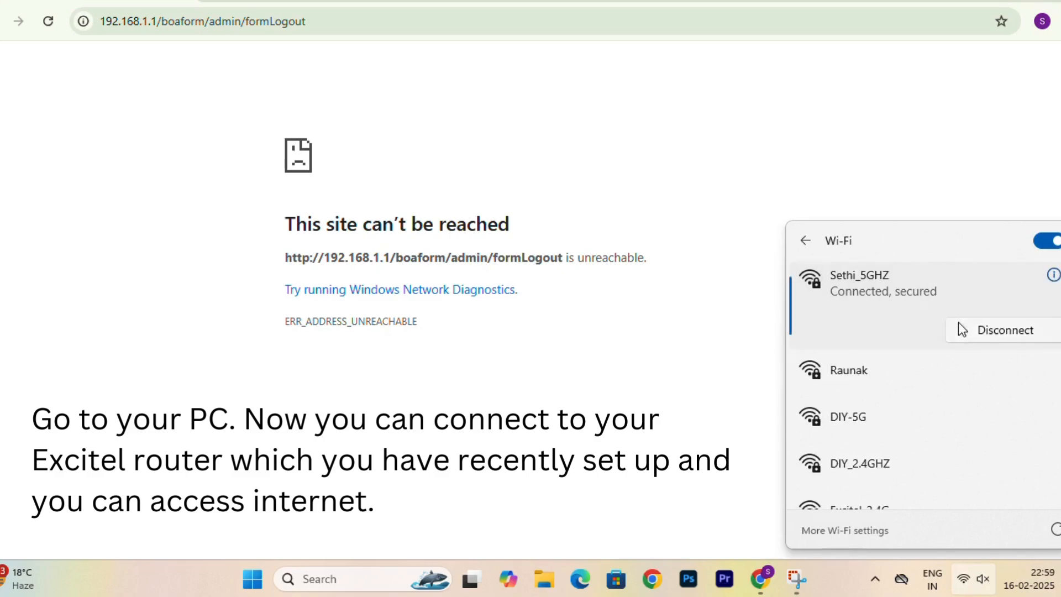
left_click(998, 338)
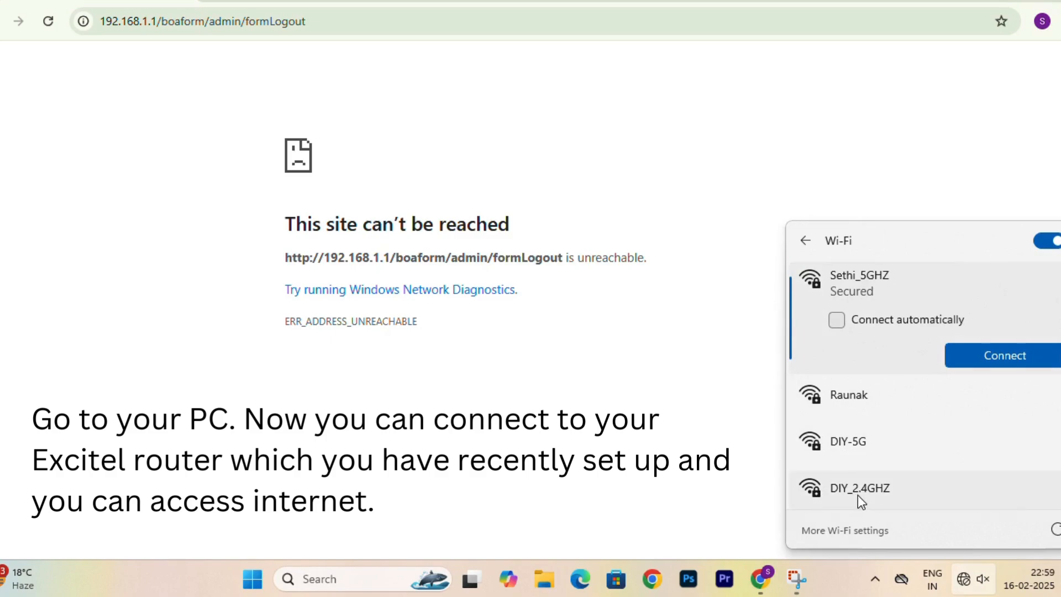
Join DIY-5G with its new password, then browse to GOOGLE.COM.
left_click(859, 457)
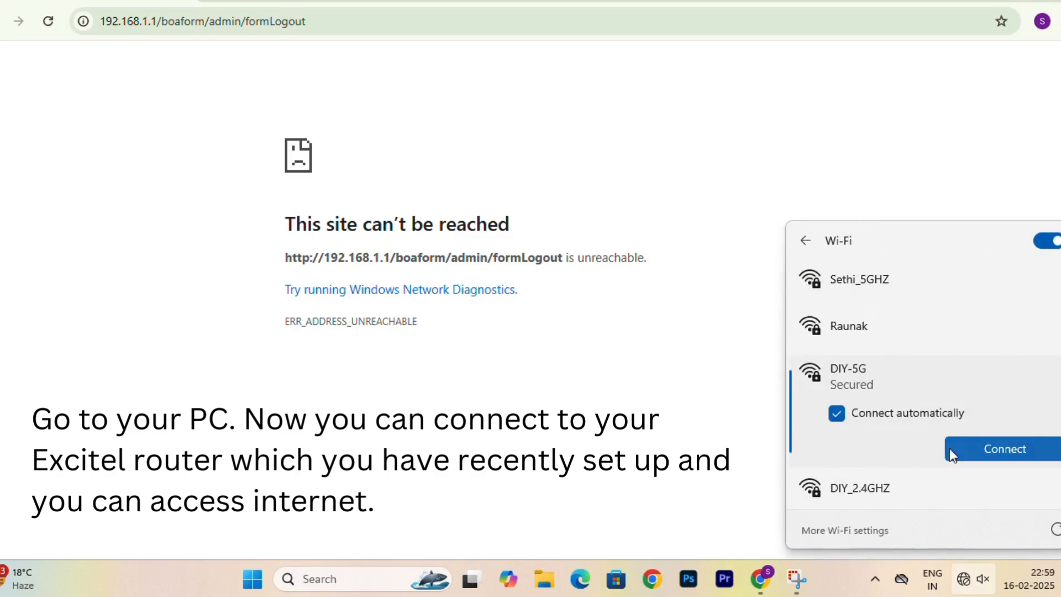
left_click(972, 448)
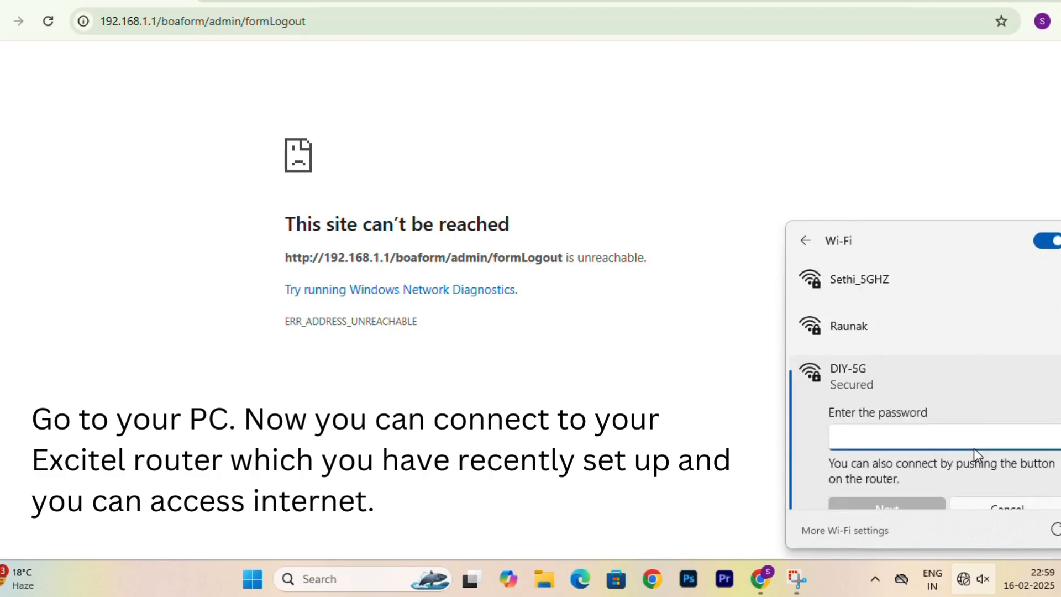
type("••••")
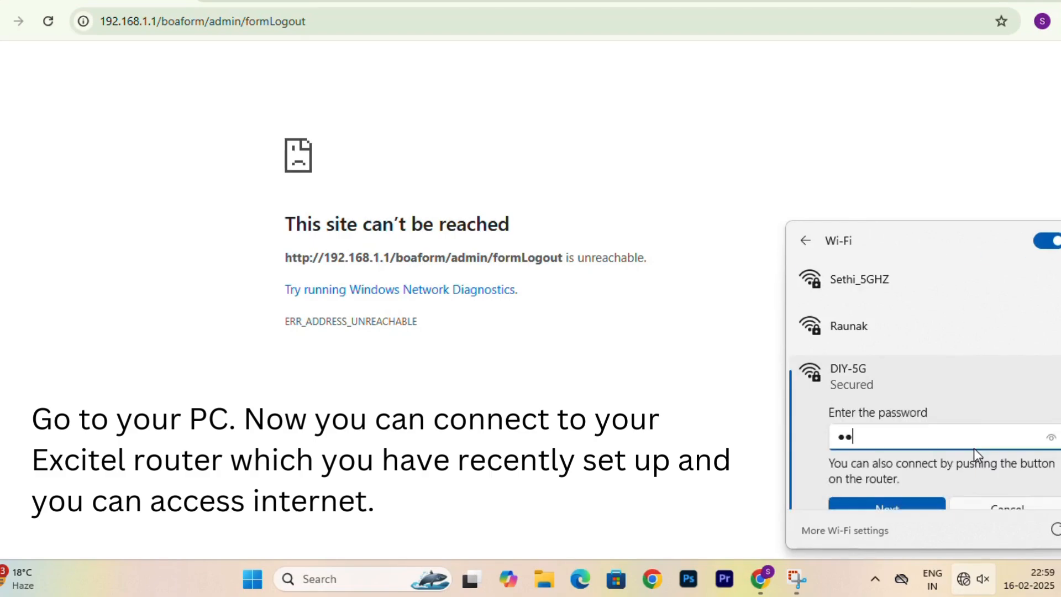
type("••••••")
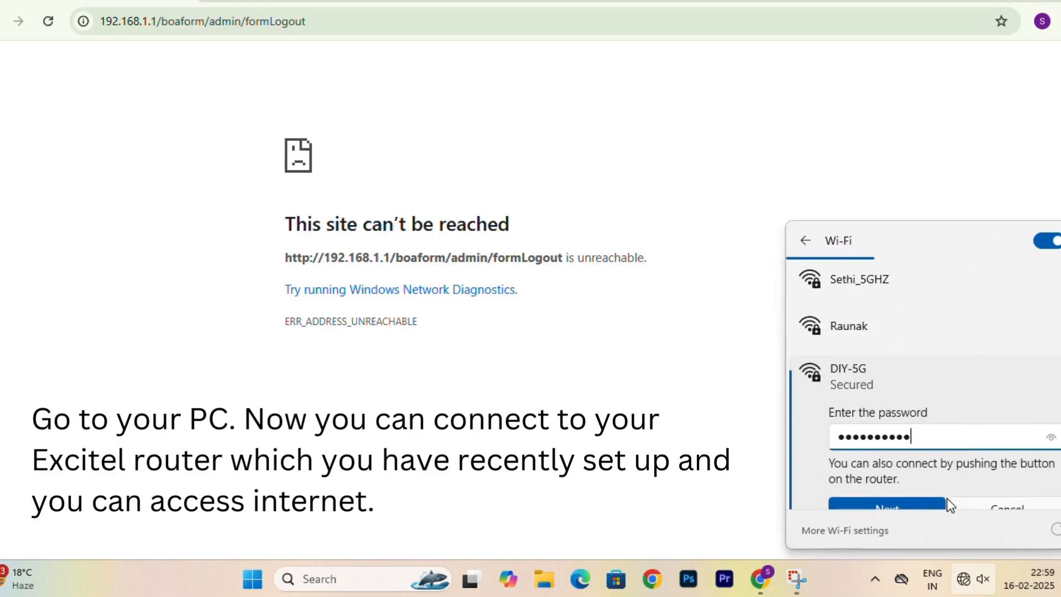
left_click(931, 503)
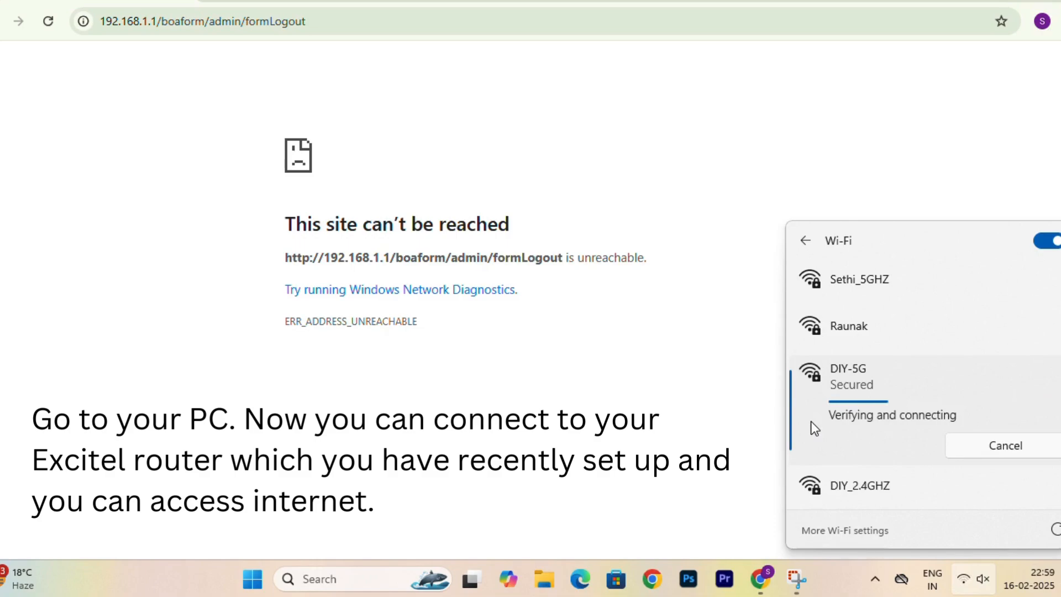
left_click(348, 24)
type("GOOG")
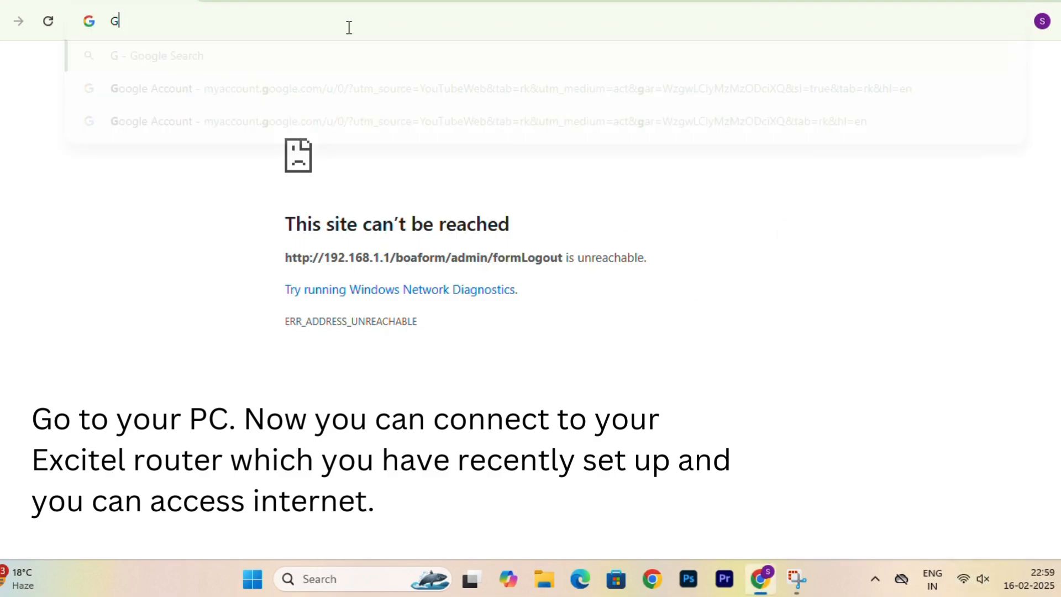